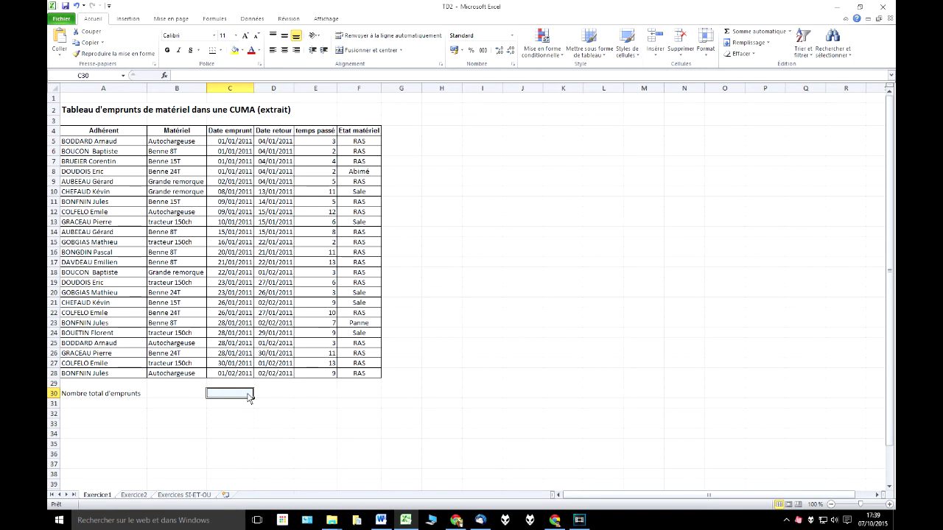
Step: Enter =NB(A5:A28) in C30 to count the member names, which returns 0
text(=nb)
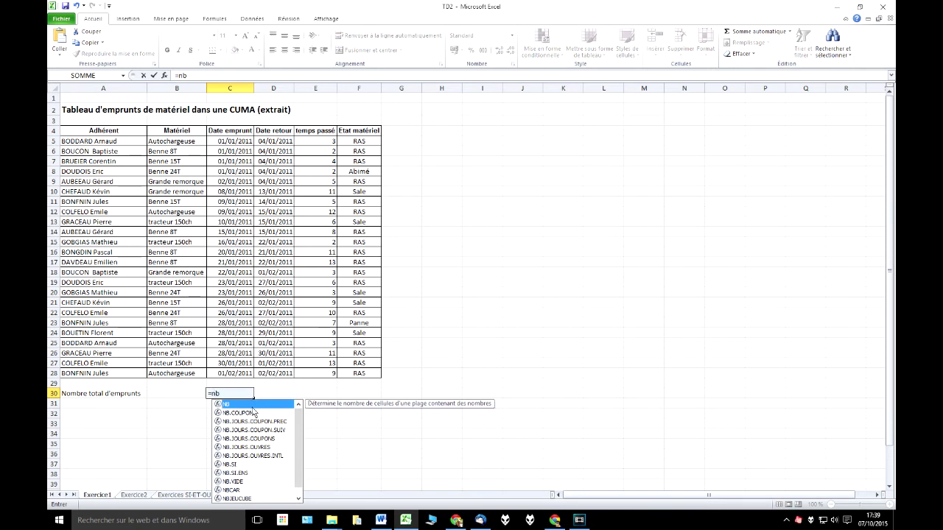
double_click(250, 405)
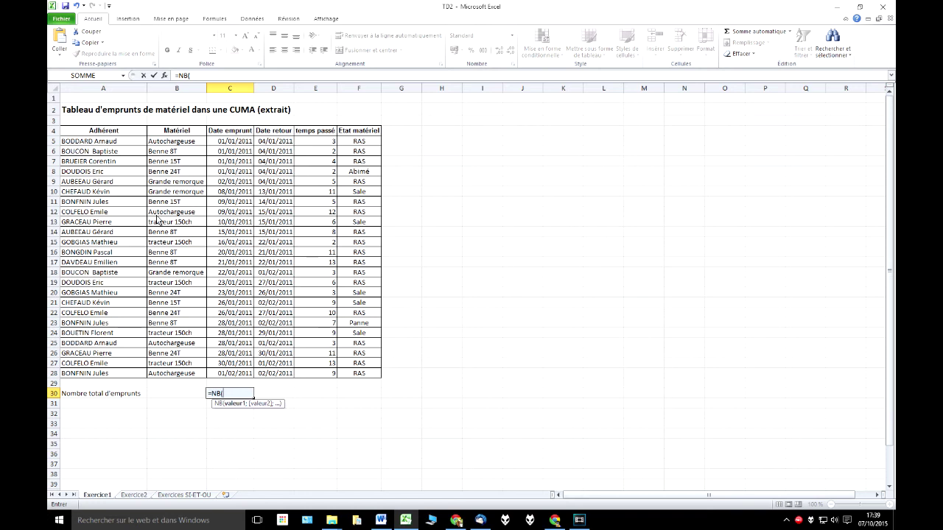
drag(134, 142, 129, 377)
text())
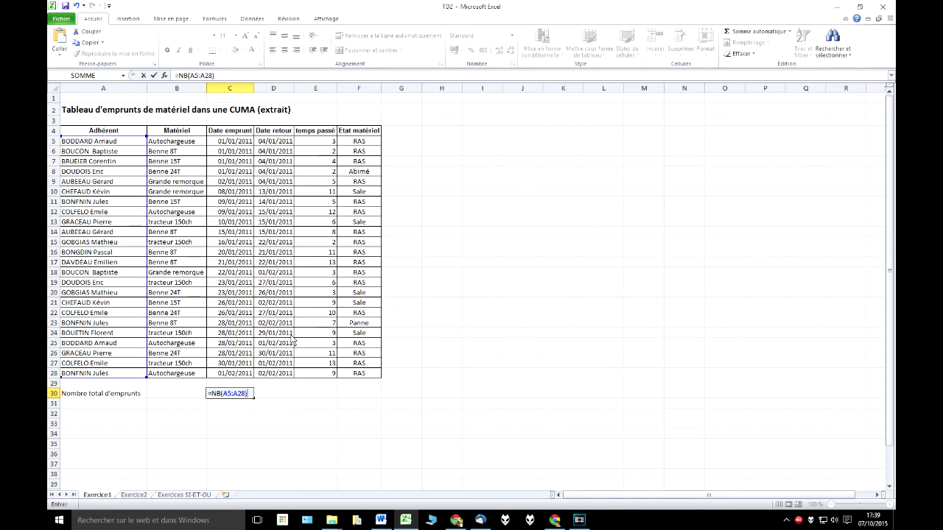
key(Return)
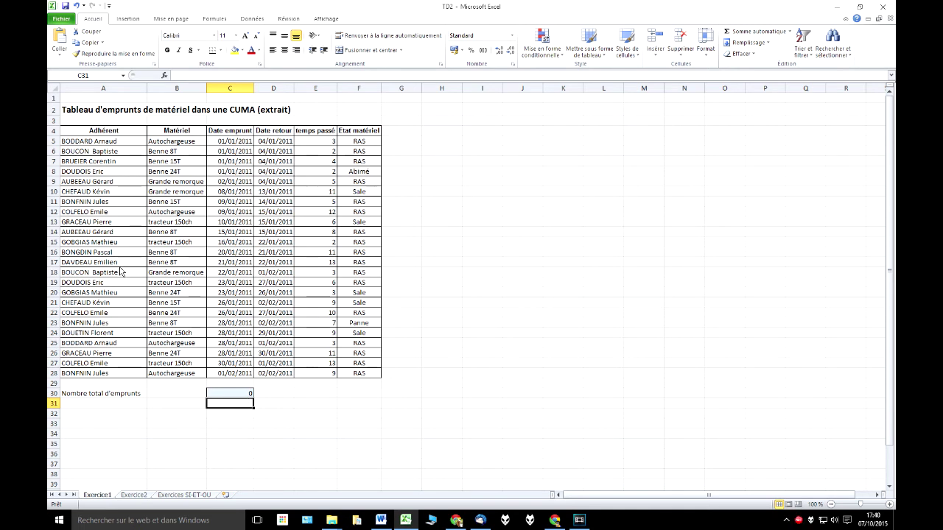
click(233, 396)
Step: Replace C30's formula with =NBVAL(A5:A28) so it shows 24 loans
key(Delete)
text(=n)
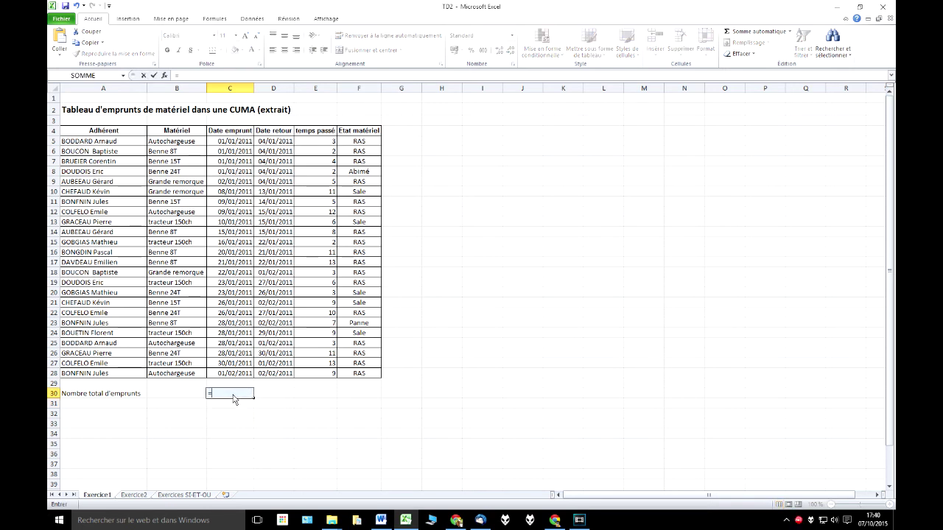
text(bval()
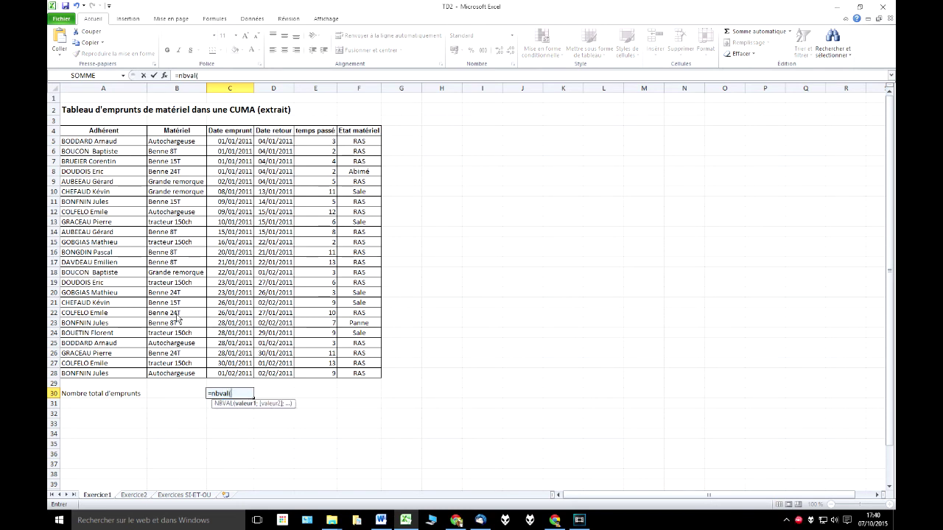
drag(128, 141, 137, 320)
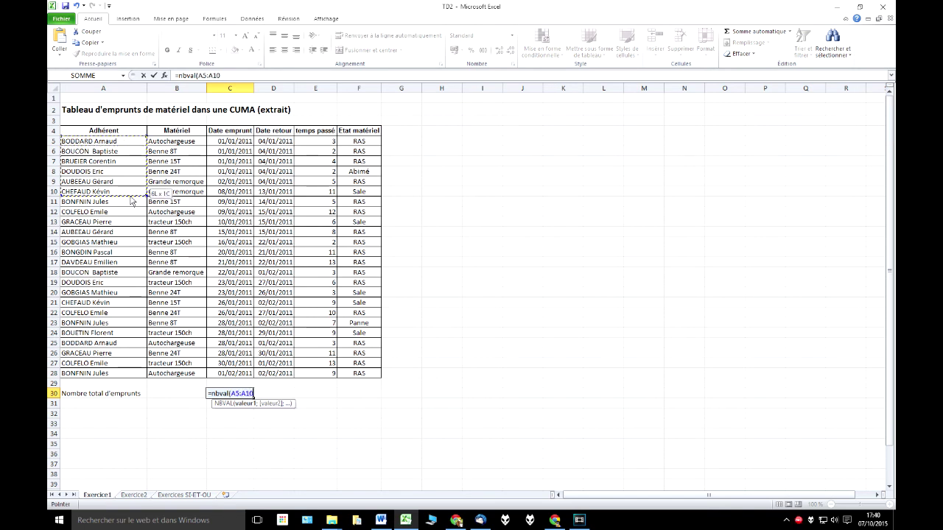
drag(137, 321, 137, 373)
text())
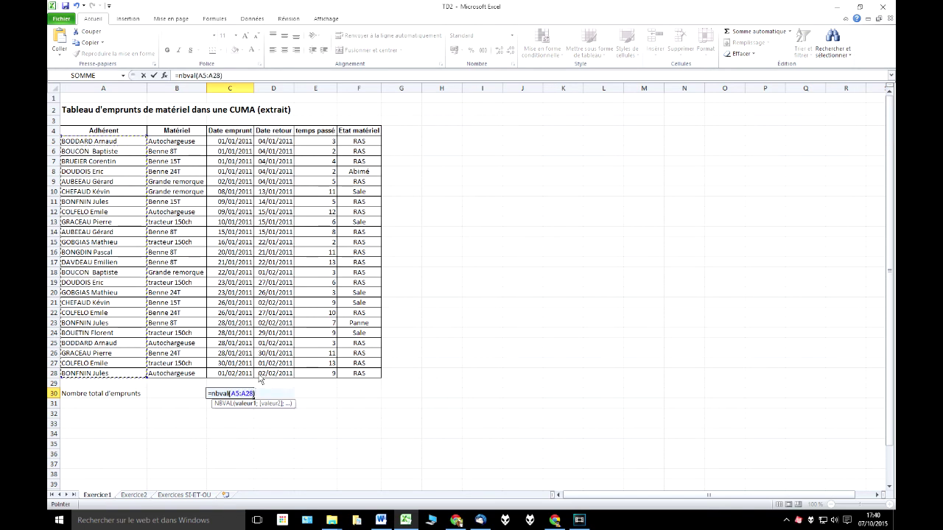
key(Return)
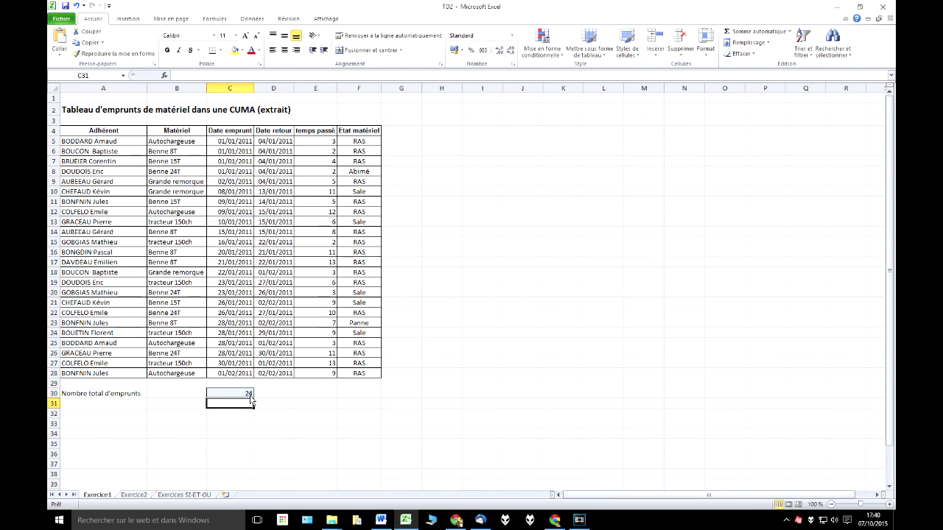
click(249, 395)
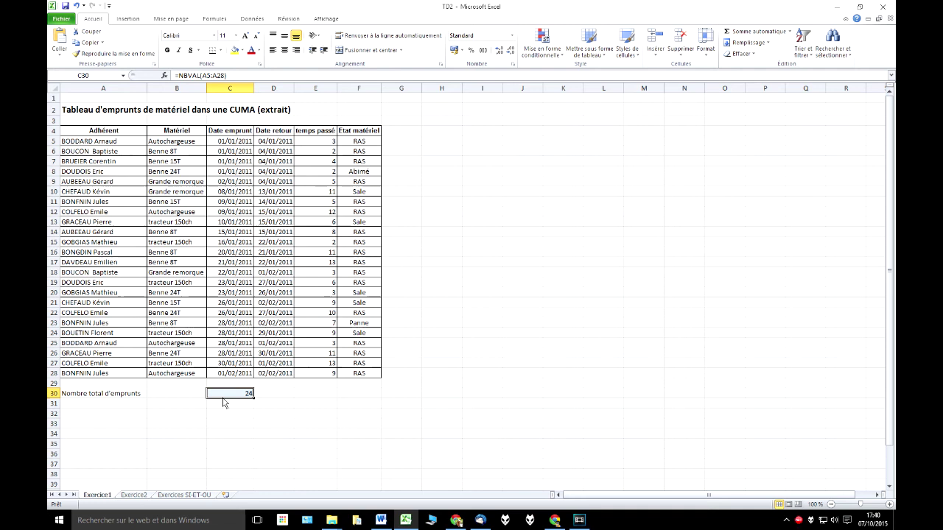
Step: Extend C30's NBVAL range from A5:A28 to A5:F28, now returning 144
drag(230, 76, 204, 76)
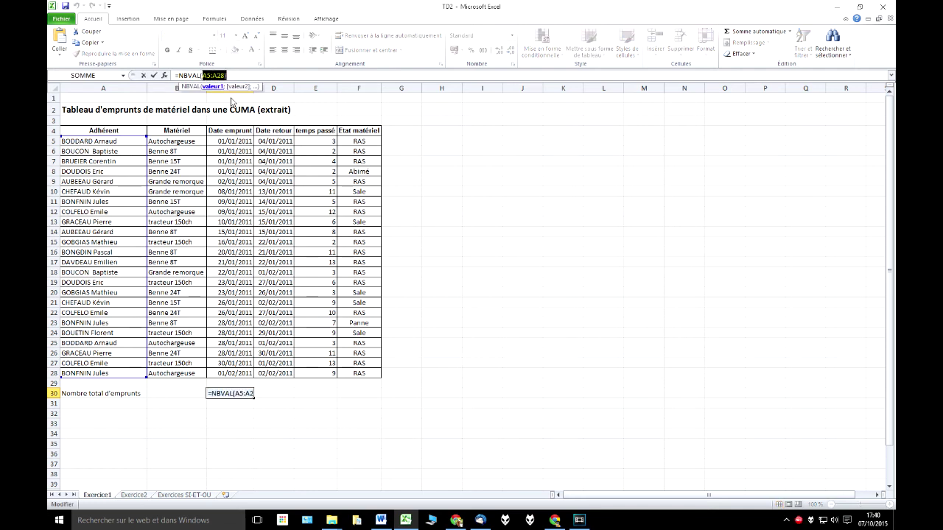
drag(147, 137, 365, 146)
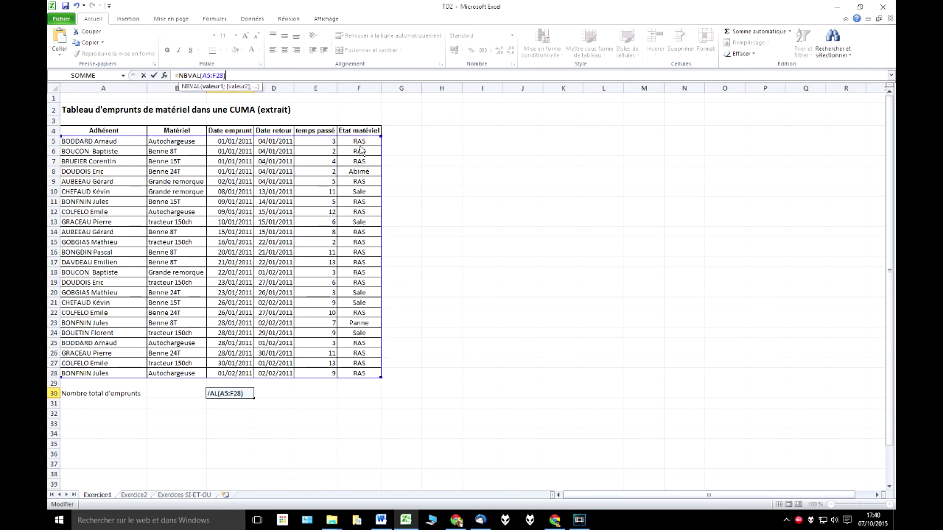
key(Return)
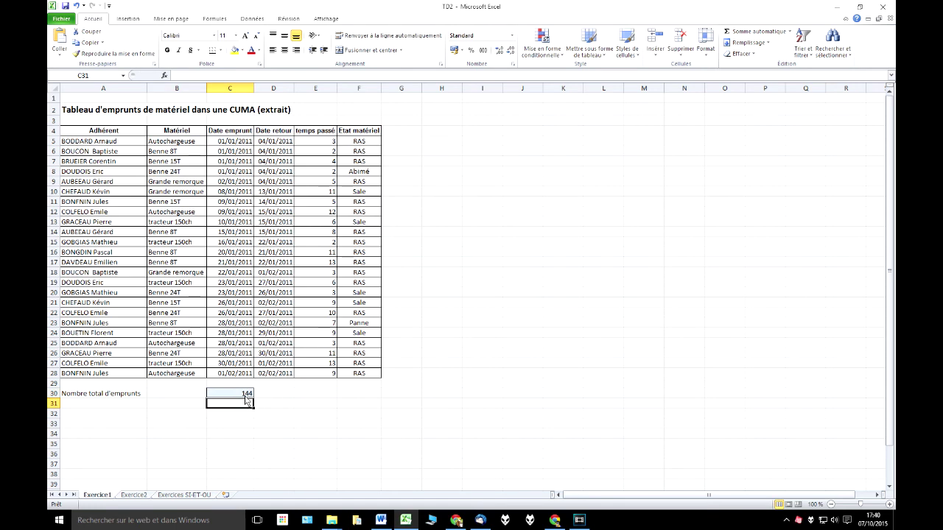
click(244, 396)
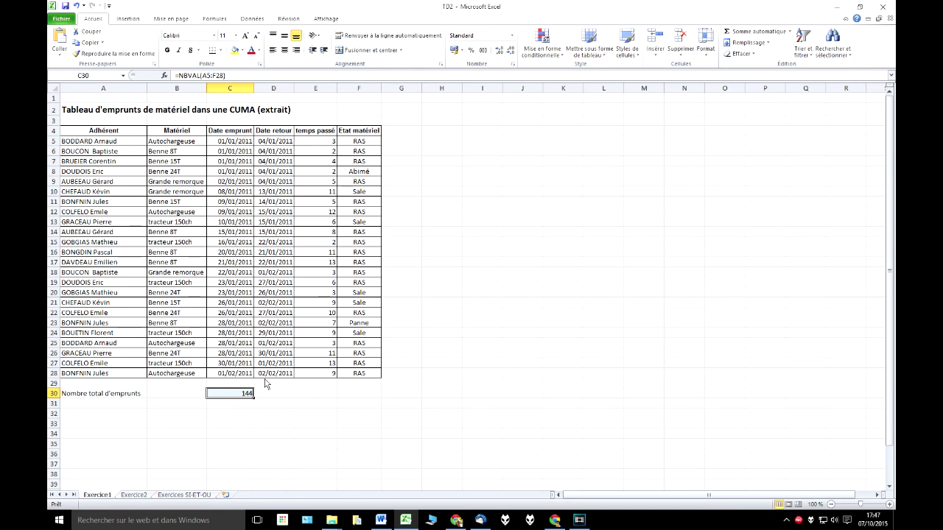
Step: Enter =NB(E5:E28) in C30 to count the temps passé values, showing 24
text(=nb)
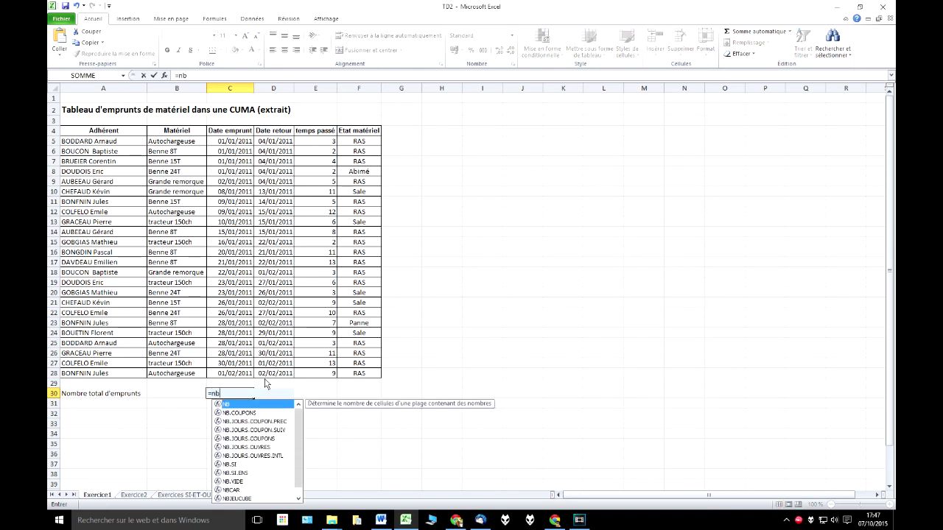
text(()
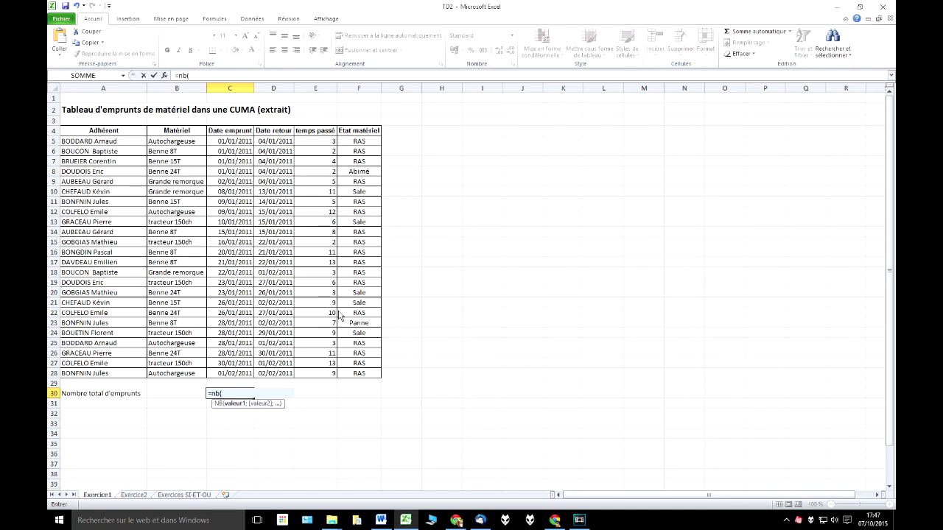
drag(324, 141, 328, 373)
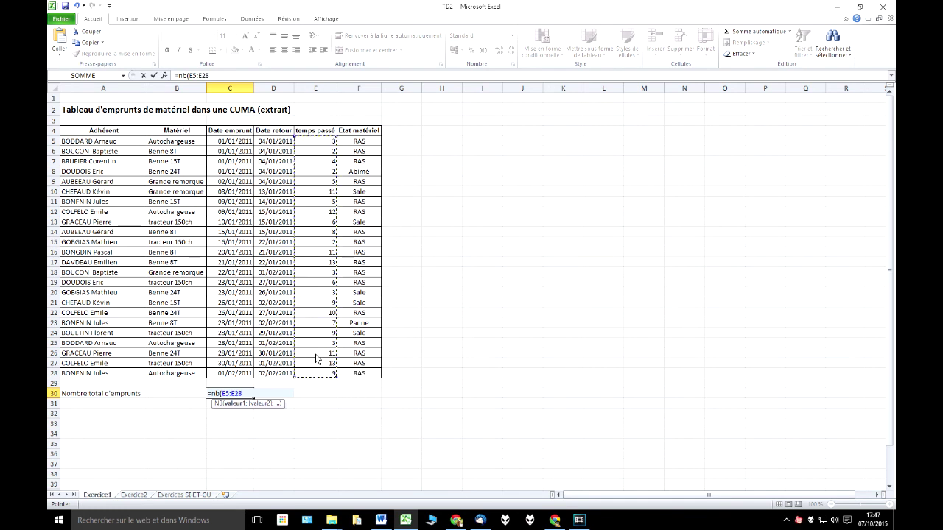
key(Return)
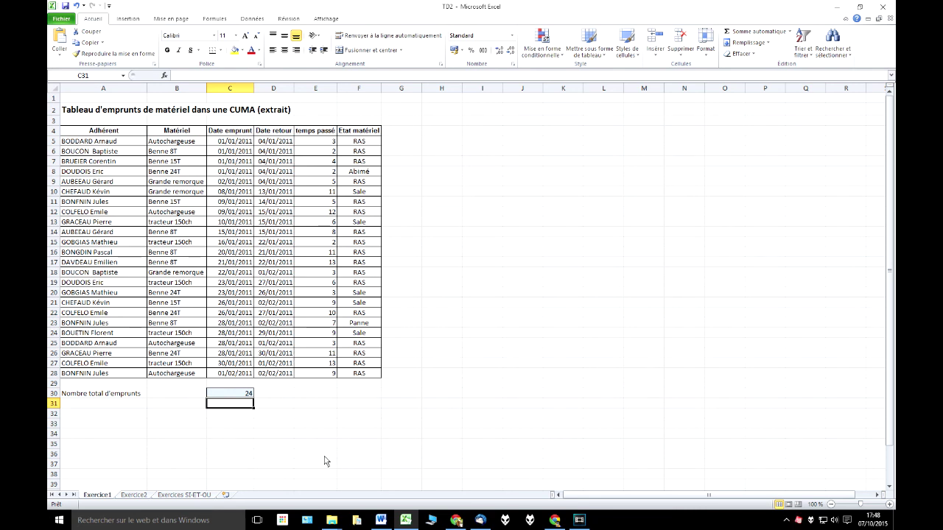
click(177, 141)
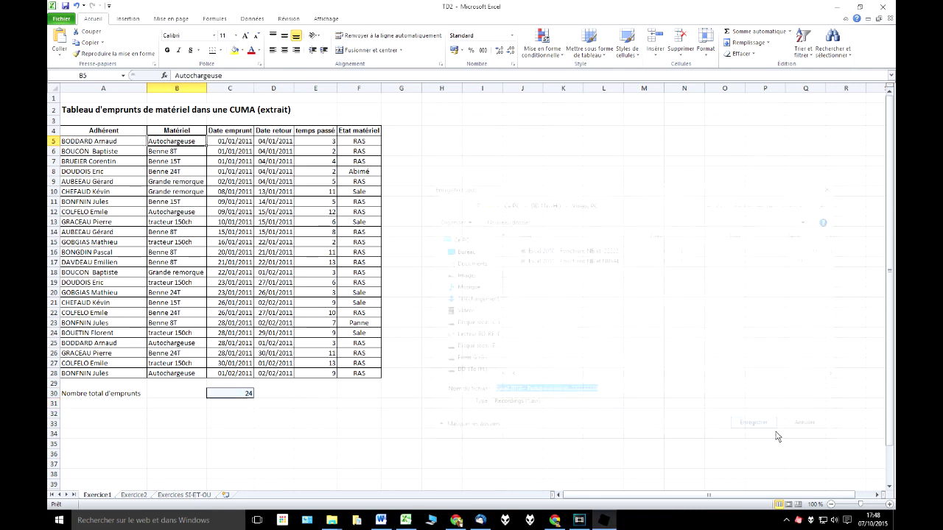